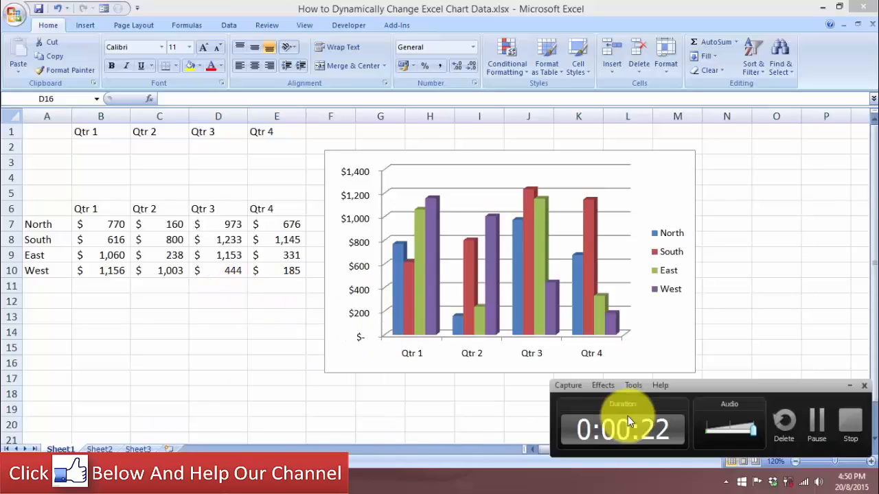
click(833, 422)
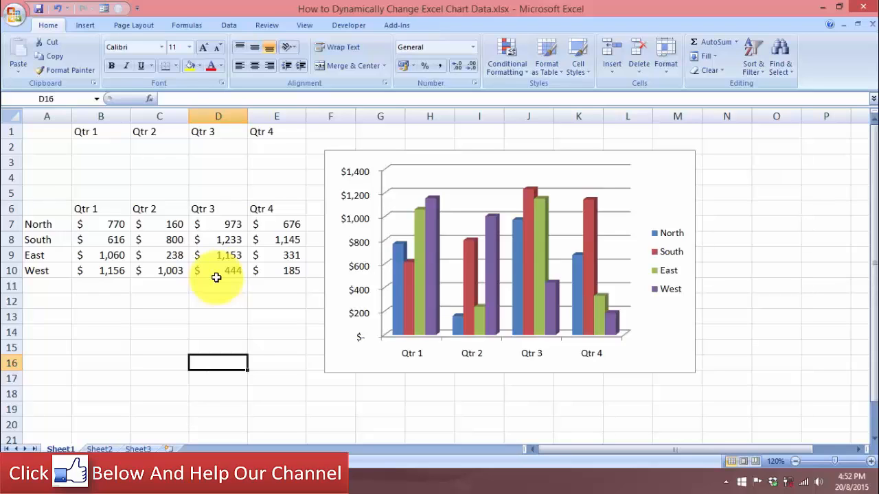
On Sheet2, insert a form-control combo box sized to cover cell F5
click(106, 449)
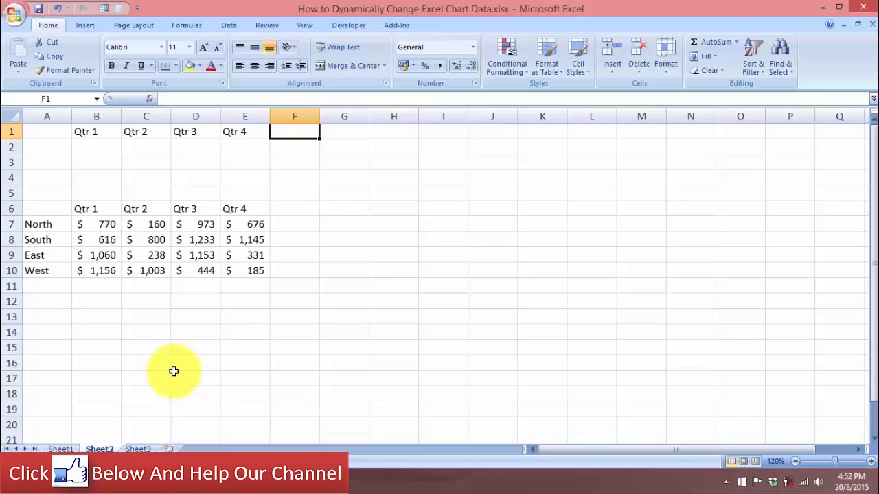
click(294, 191)
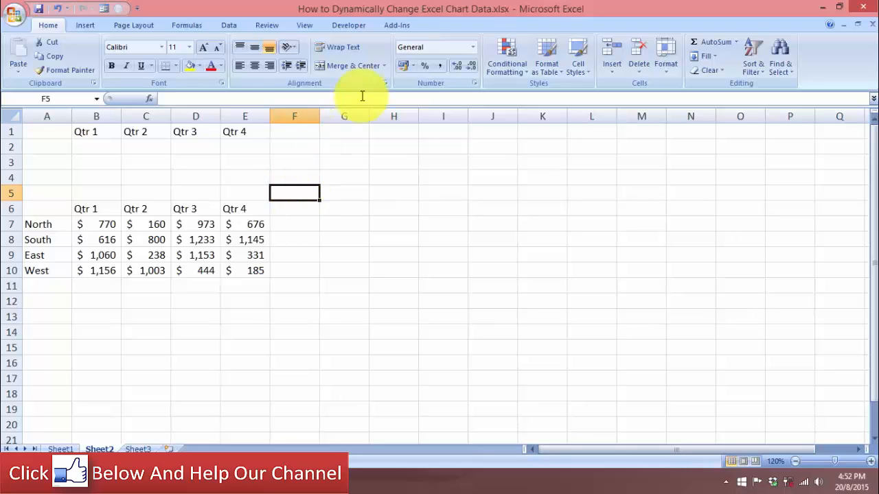
click(350, 26)
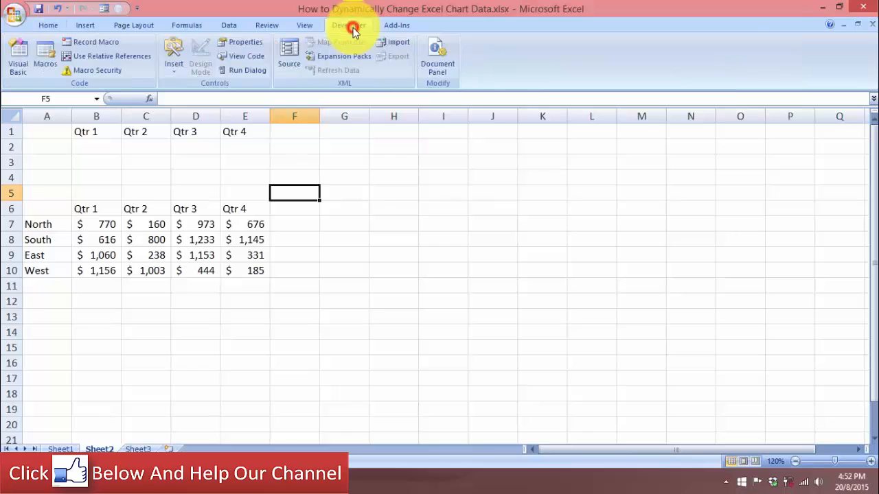
click(172, 75)
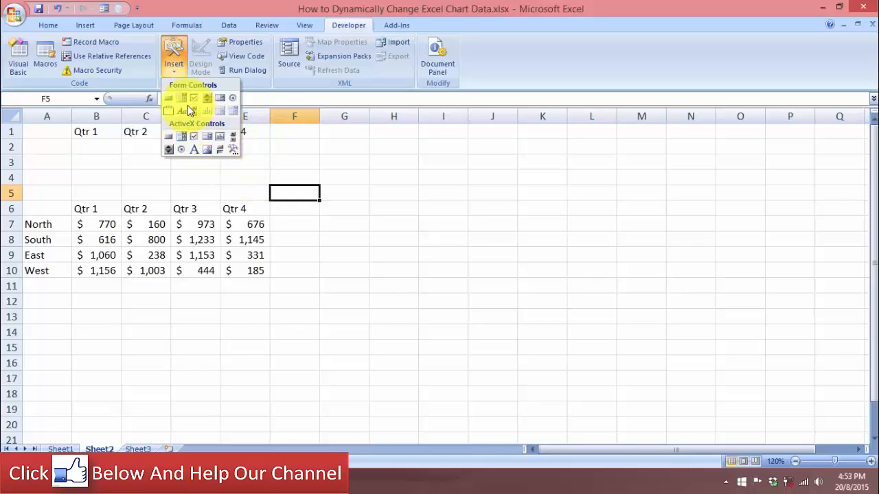
click(179, 101)
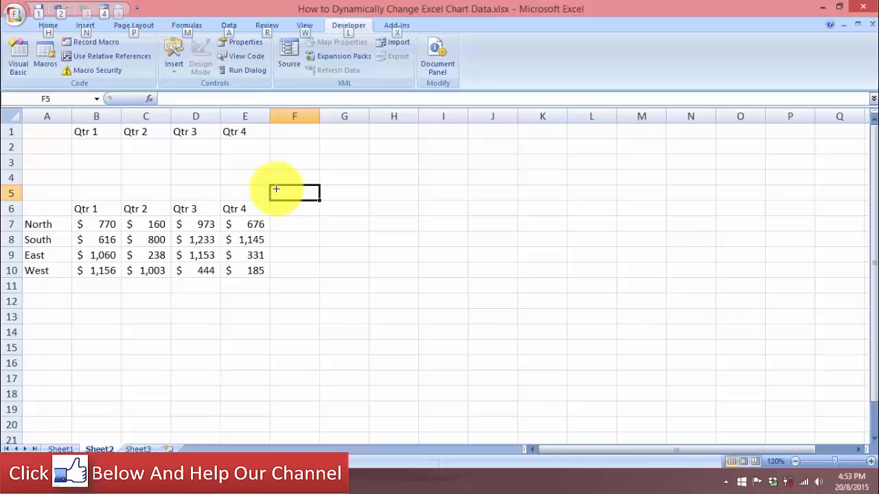
drag(276, 189, 291, 195)
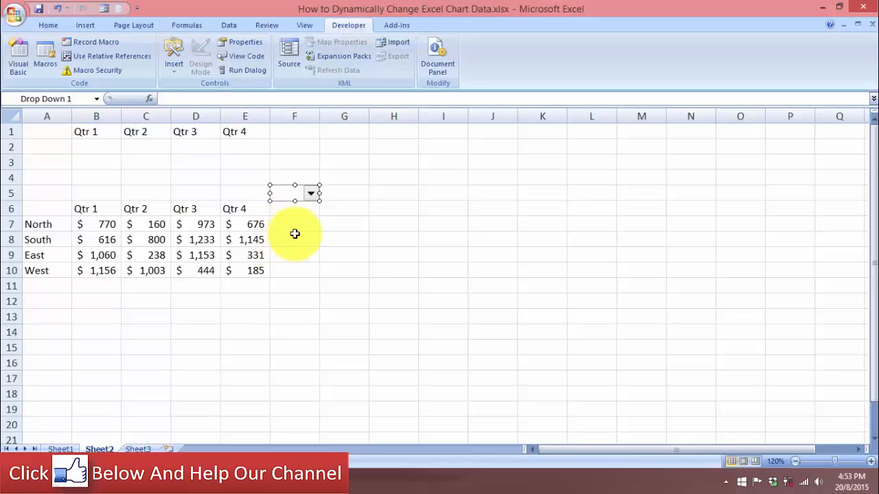
Format the combo box with input range $A$7:$A$10 and cell link $F$1
right_click(295, 195)
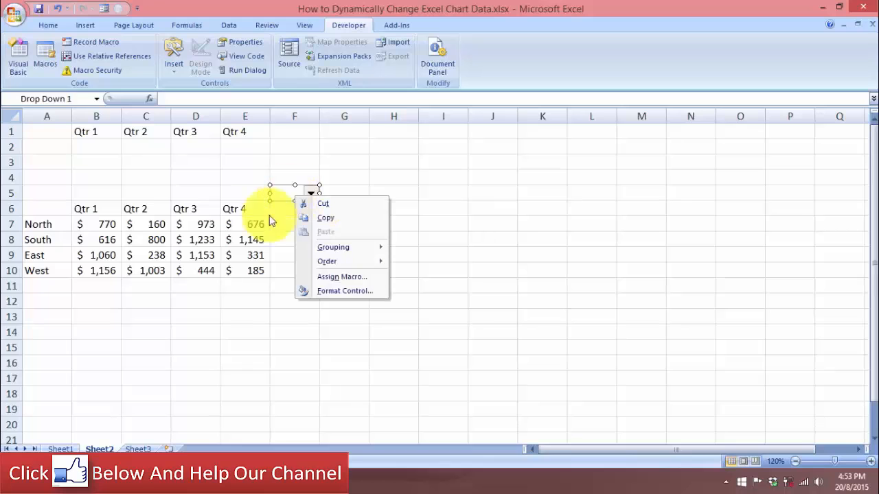
click(359, 290)
drag(398, 66, 567, 101)
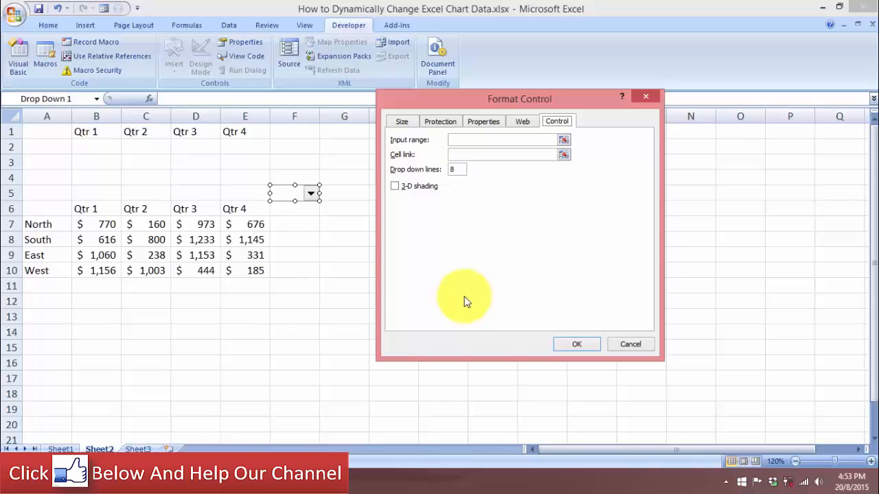
click(484, 141)
drag(62, 230, 59, 275)
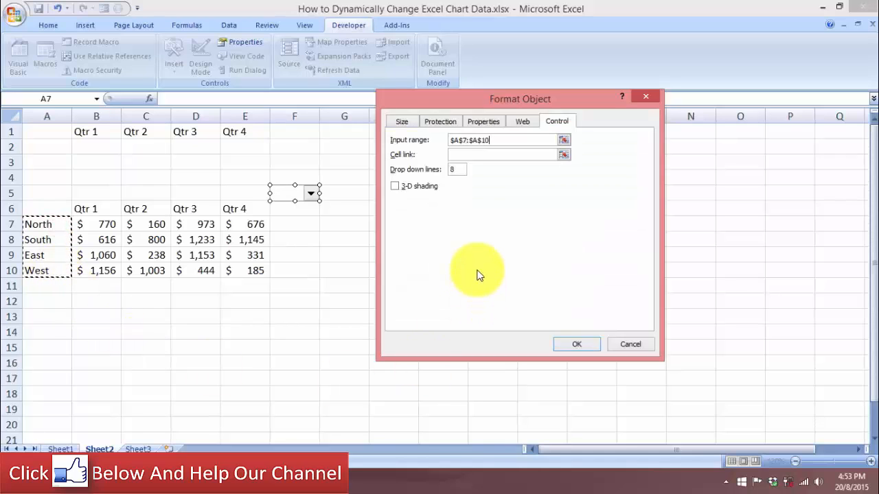
click(462, 153)
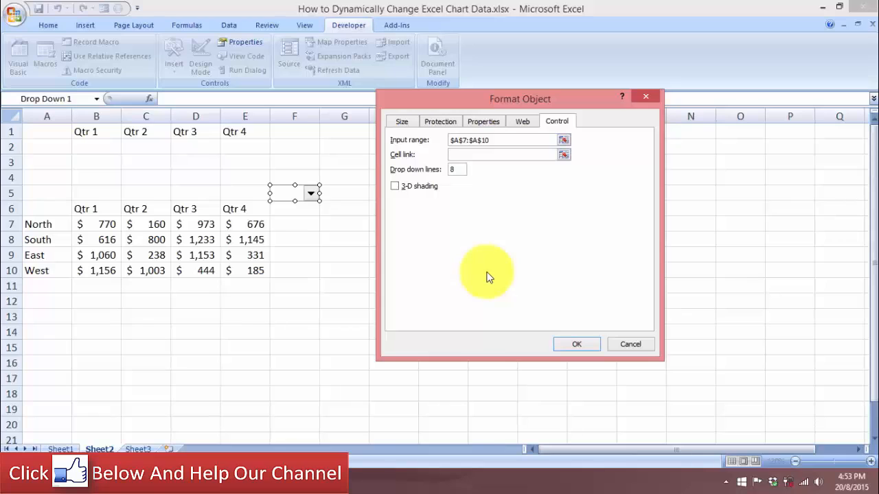
click(295, 136)
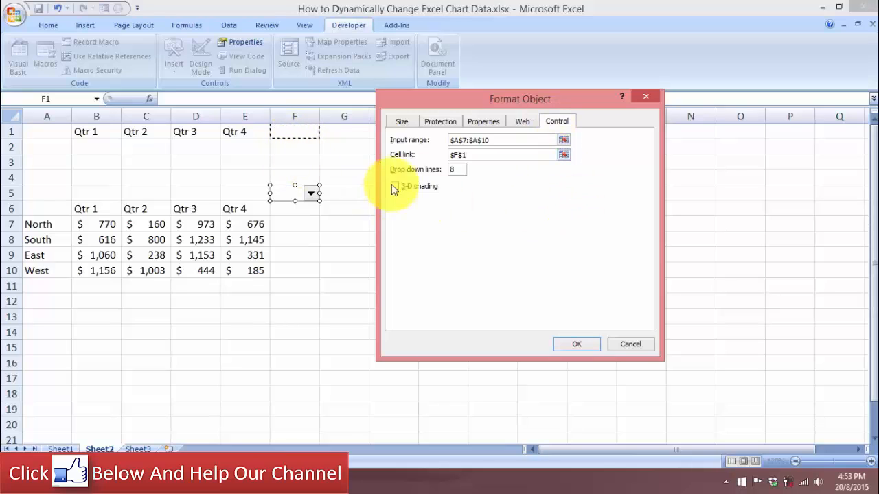
click(559, 346)
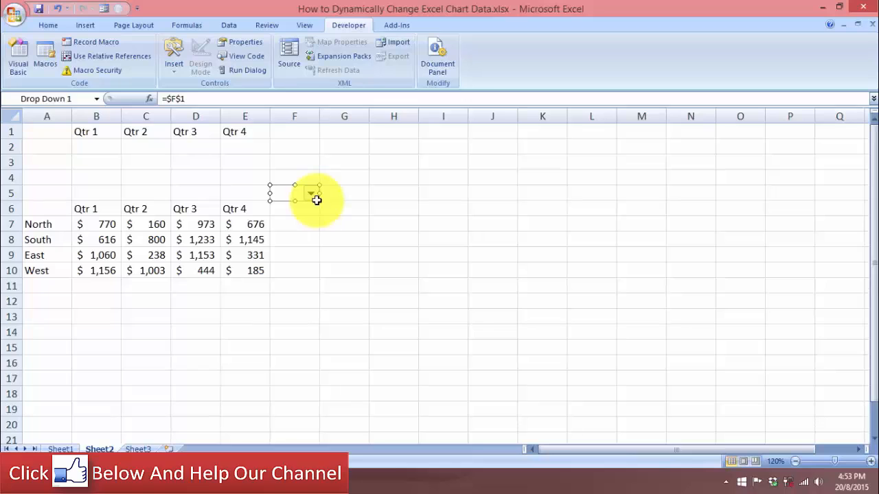
Test the combo box by choosing East and then North
click(341, 194)
click(313, 195)
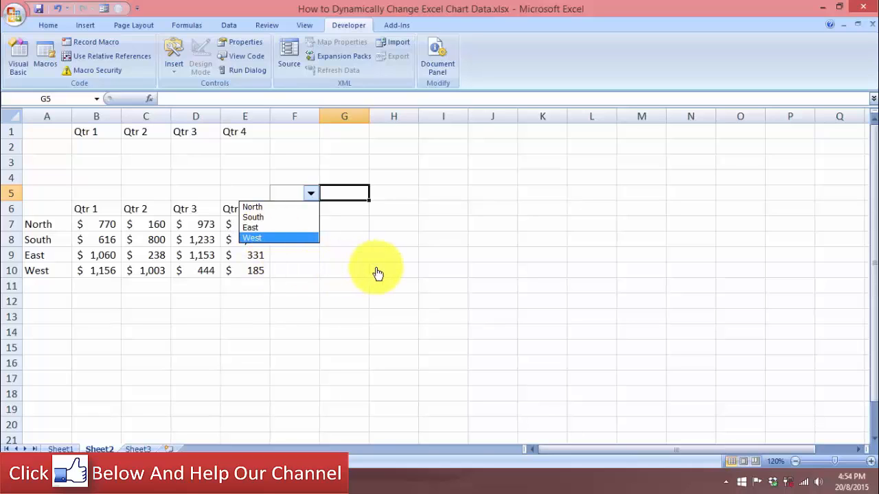
click(277, 228)
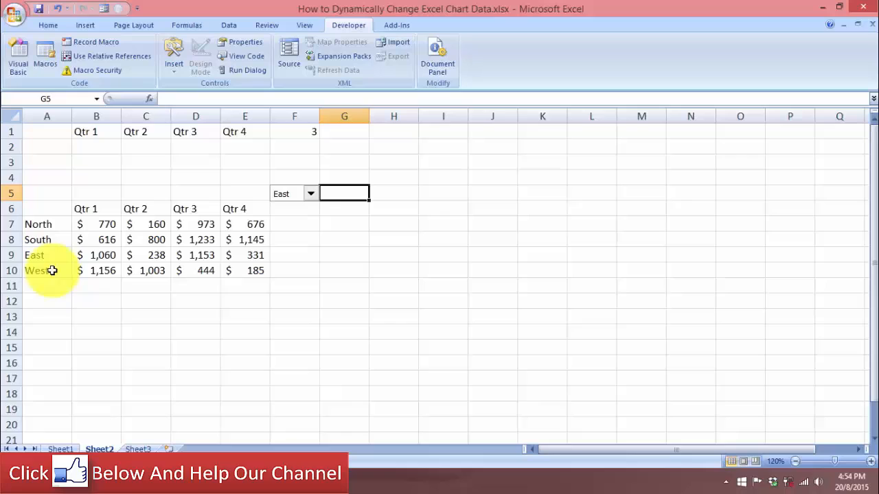
click(51, 224)
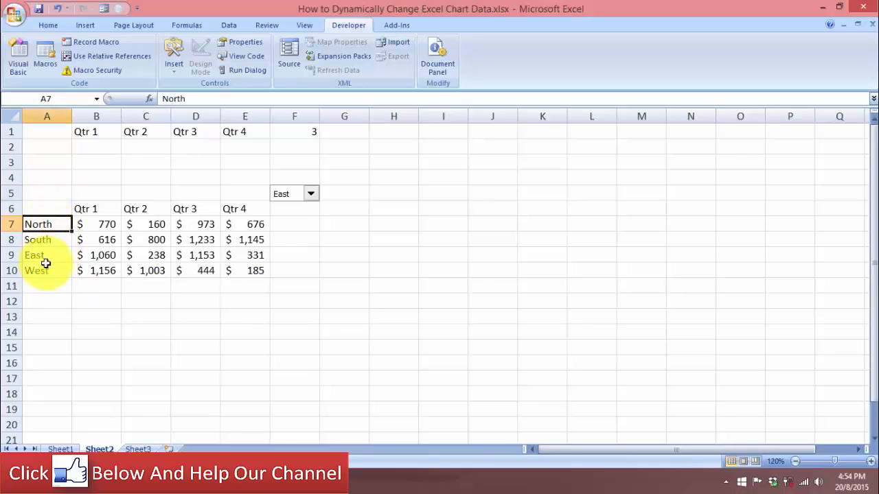
click(309, 194)
click(285, 207)
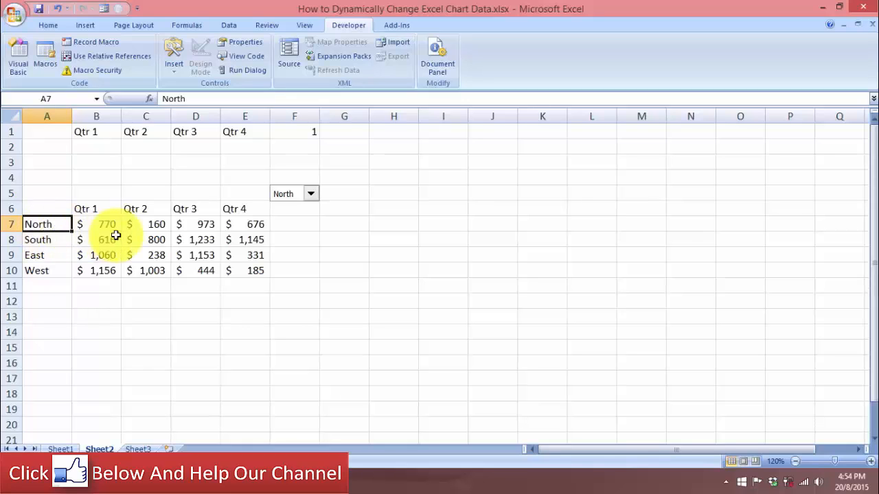
Enter the formula =INDEX(A7:A10,$F$1) in cell A2
click(66, 147)
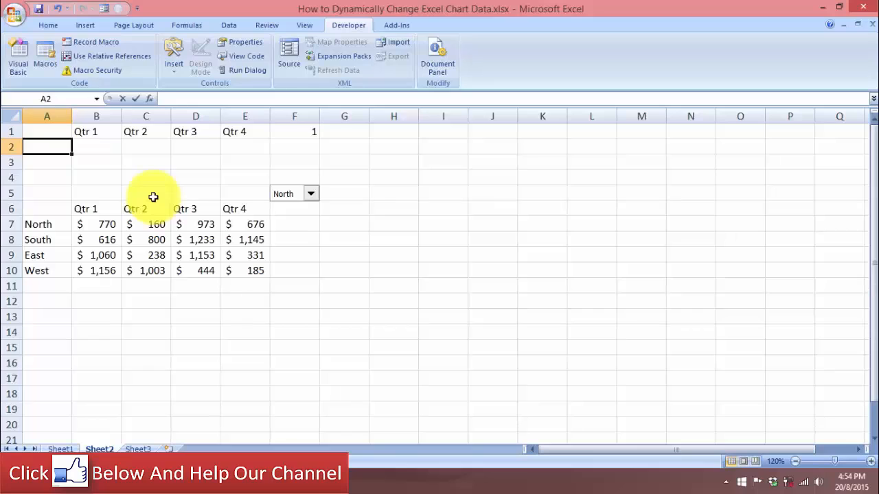
text(=index)
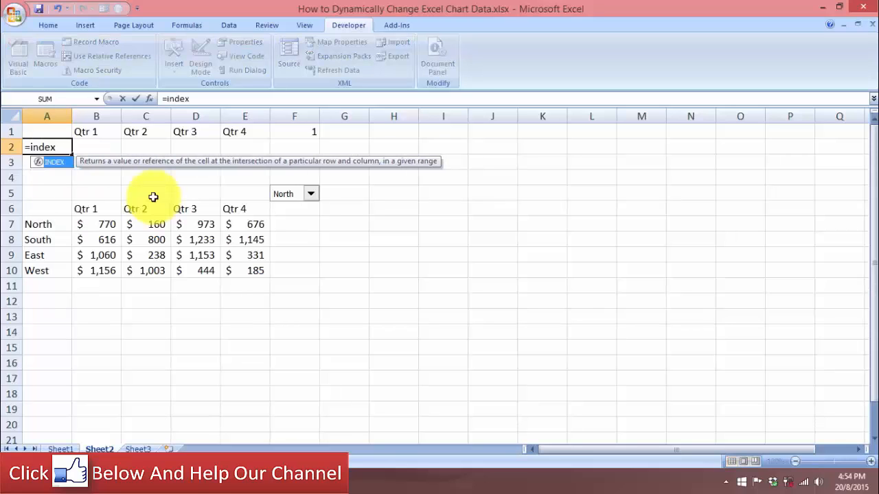
key(Tab)
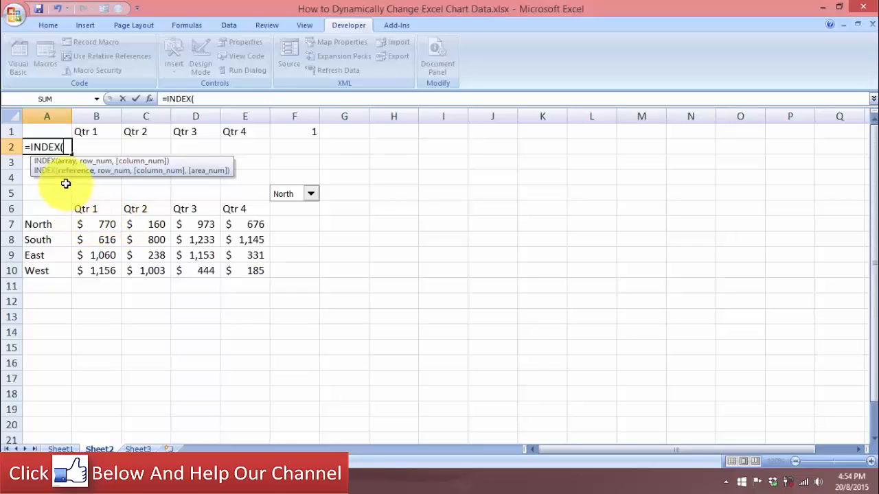
drag(47, 227, 45, 273)
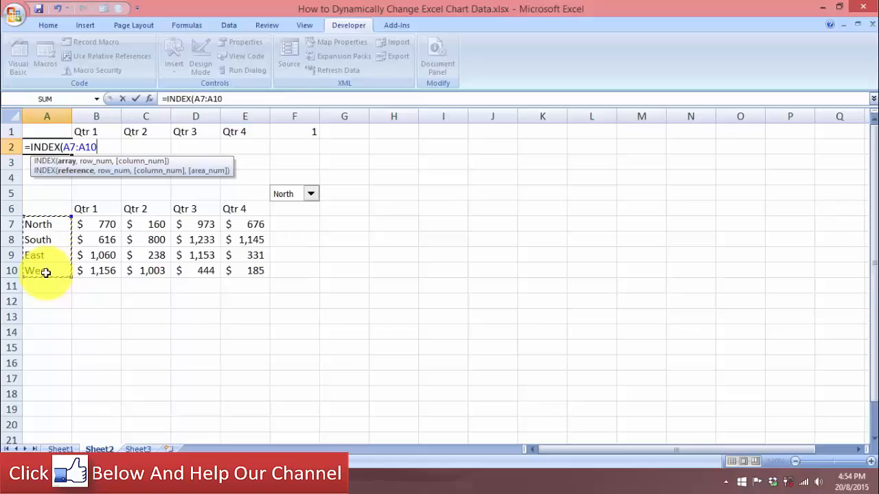
text(,)
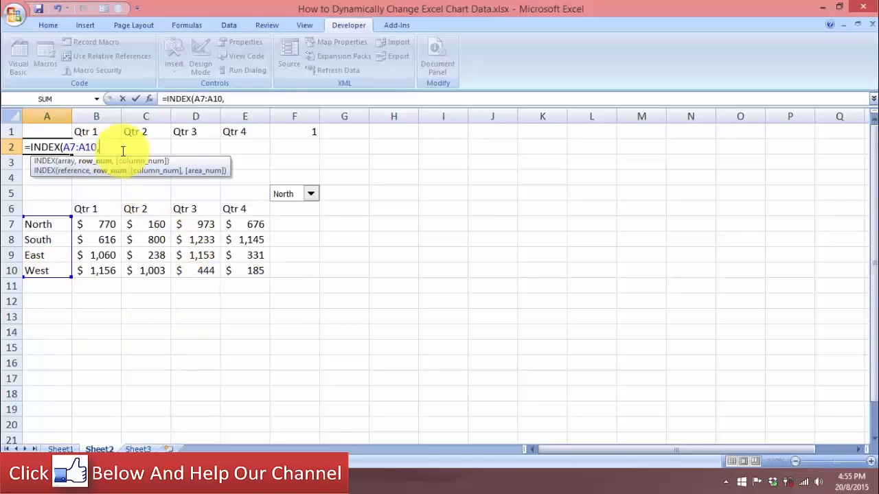
click(303, 134)
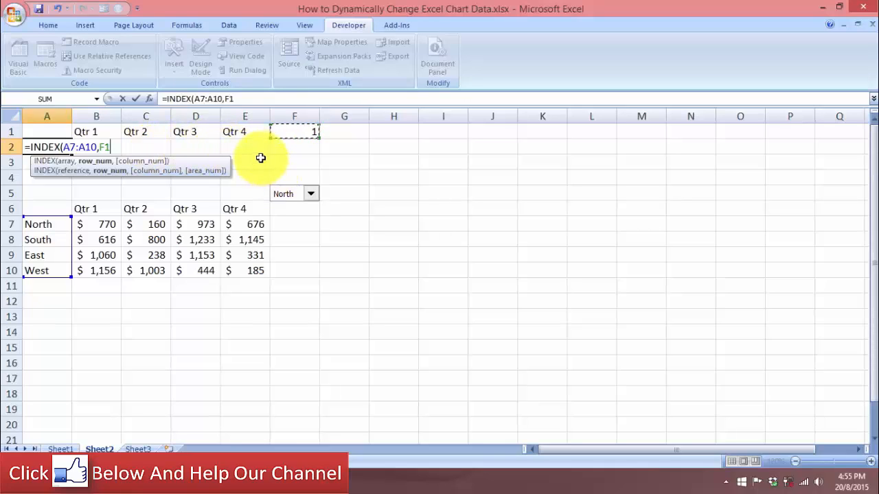
key(F4)
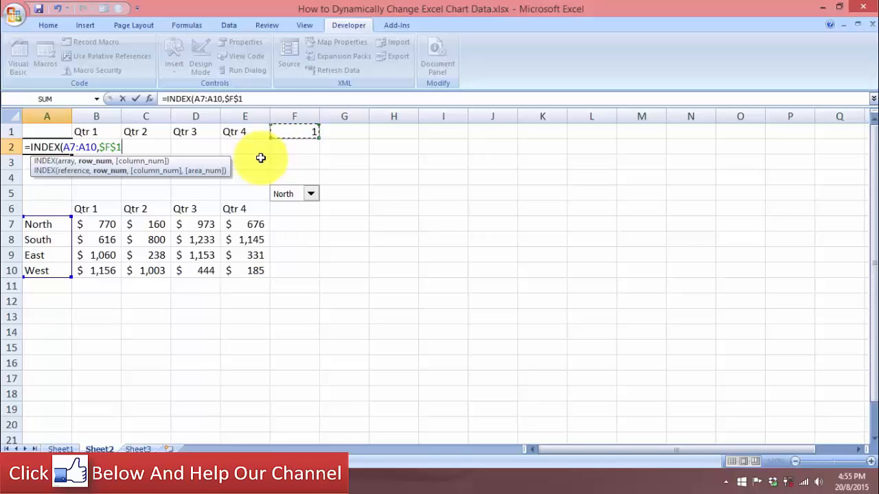
text())
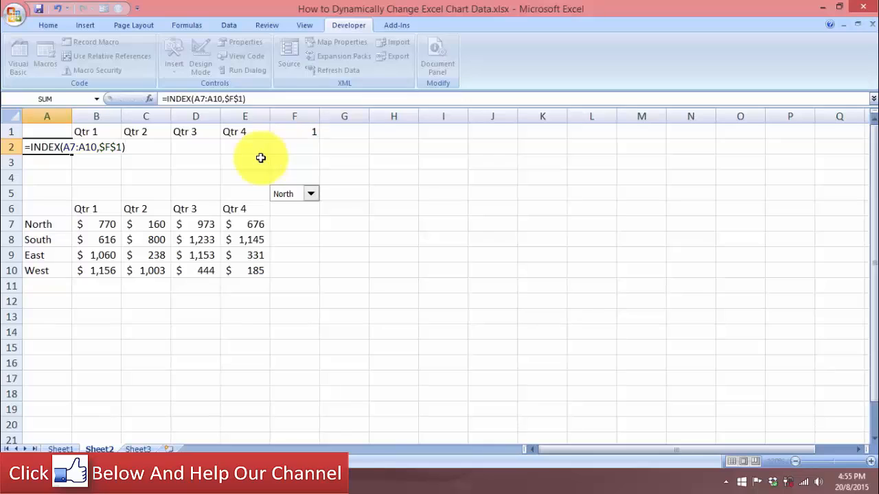
key(ctrl+Return)
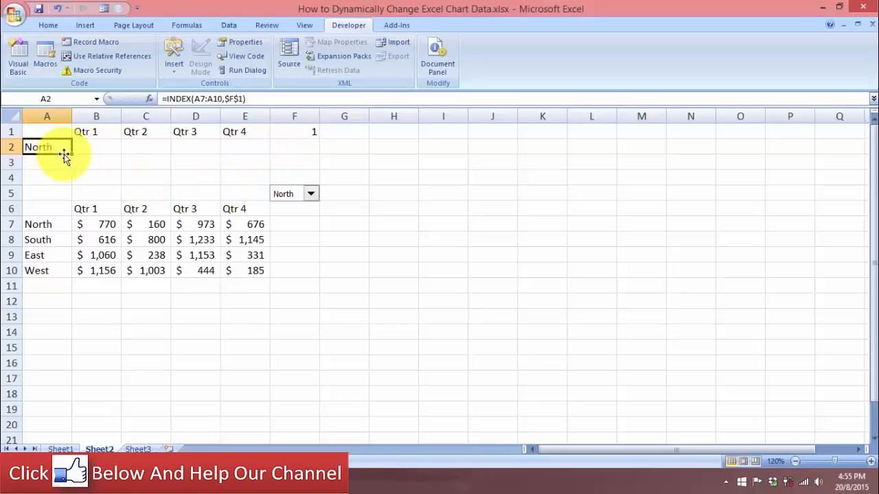
Check the A2 formula by switching the combo box to South and back to North
click(310, 193)
click(285, 216)
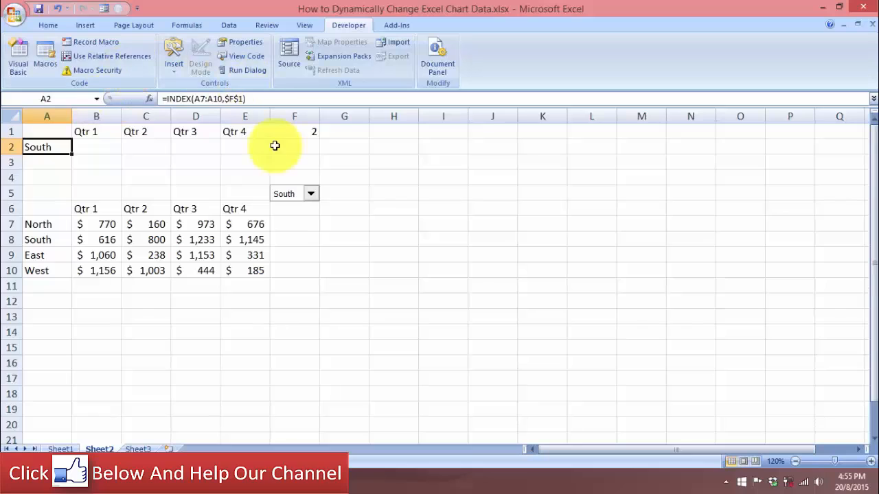
click(310, 193)
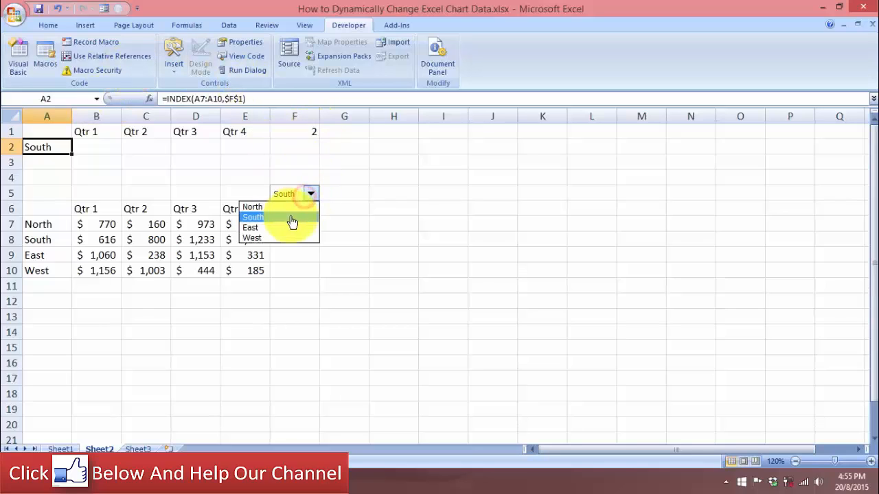
click(280, 206)
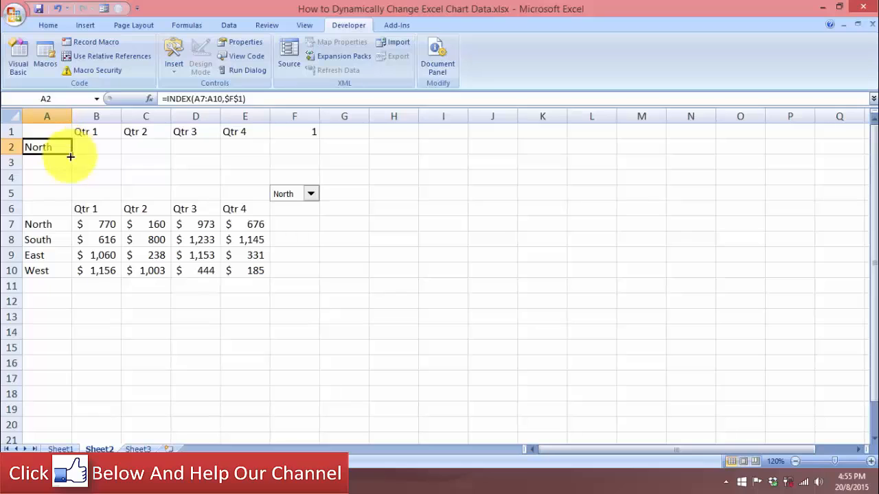
Fill the A2 formula across to E2 and choose South in the combo box
drag(72, 156, 247, 148)
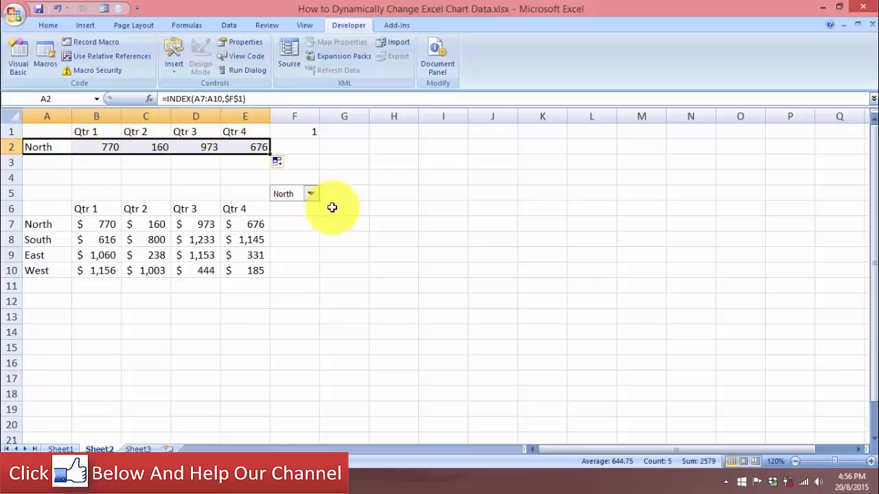
click(310, 194)
click(272, 217)
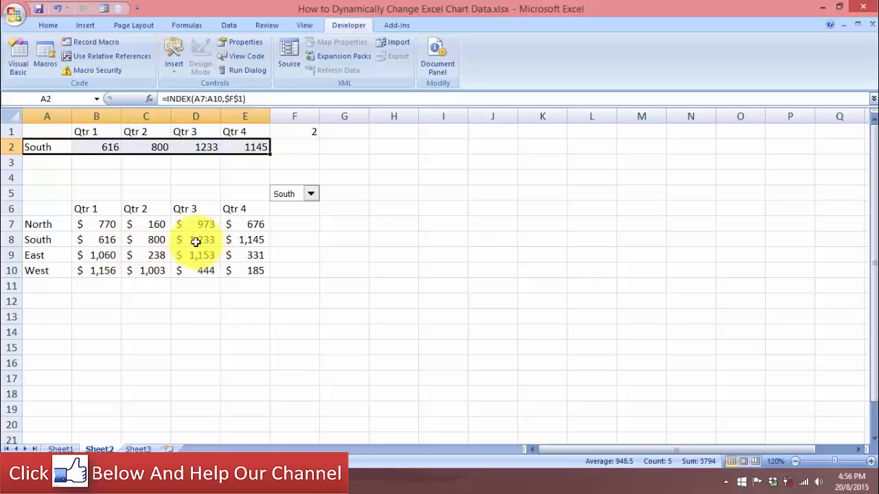
Copy the currency formatting of cell B7 onto the quarterly values in B2:E2
click(100, 162)
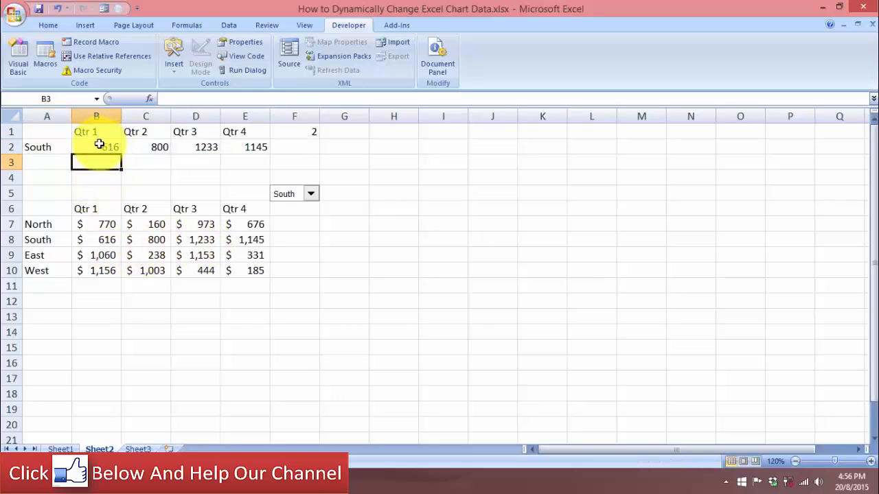
click(101, 225)
right_click(107, 227)
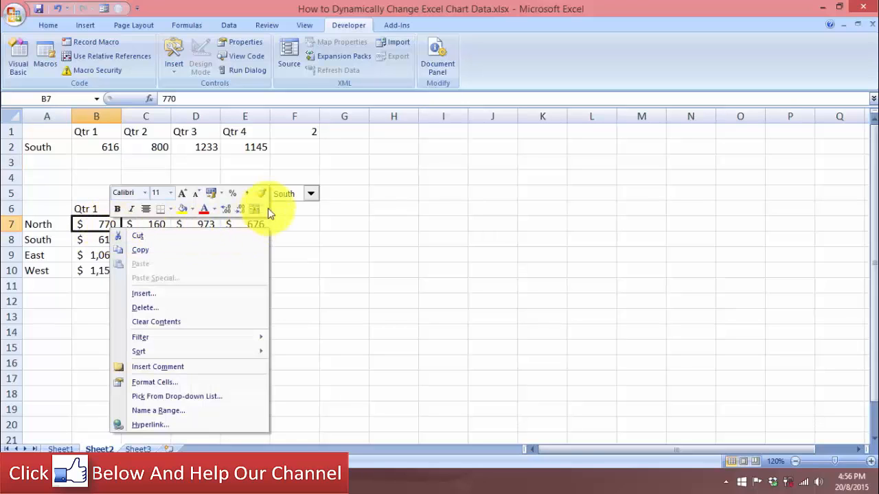
click(141, 250)
drag(106, 147, 238, 155)
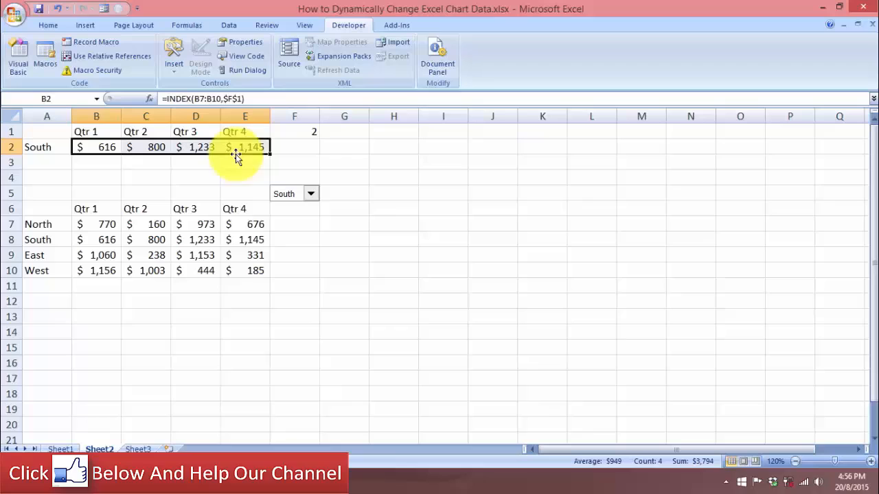
click(367, 297)
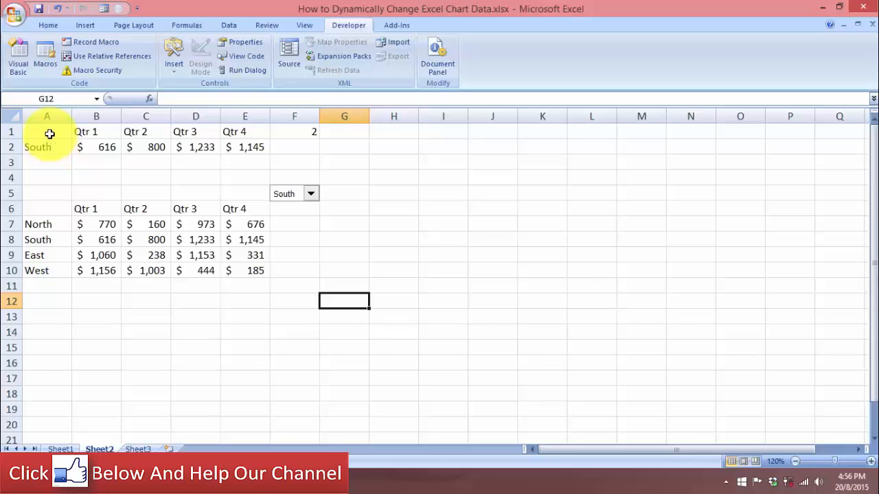
Insert a 3-D clustered column chart from the range A1:E2 on Sheet2
drag(46, 131, 236, 147)
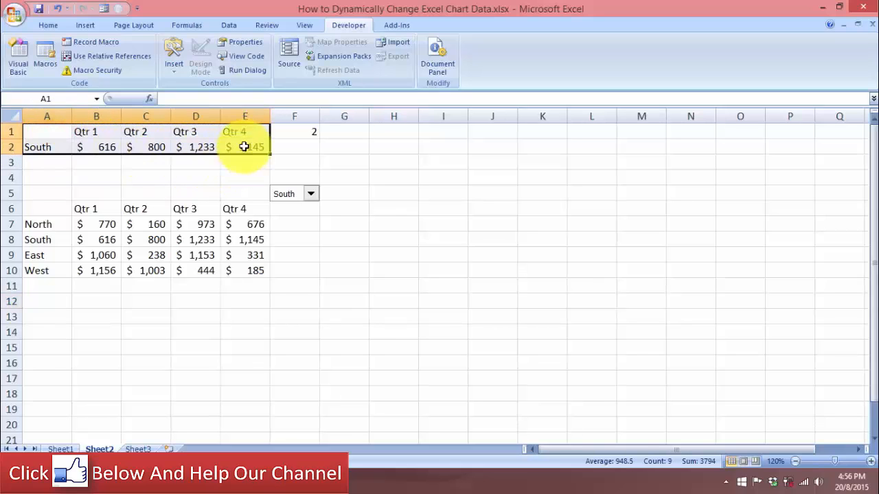
click(87, 28)
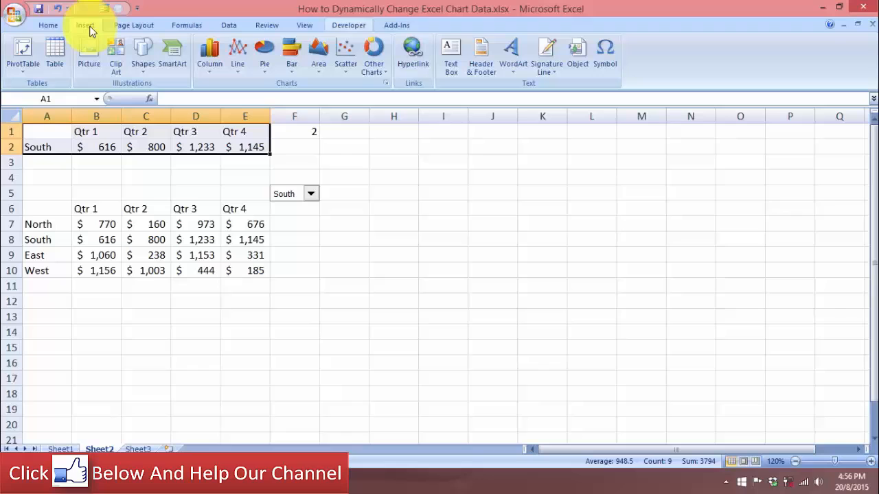
click(212, 69)
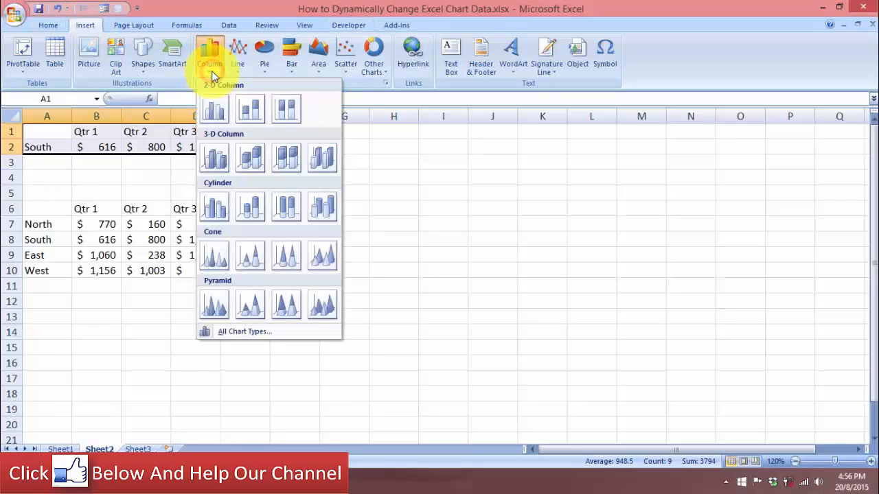
click(216, 166)
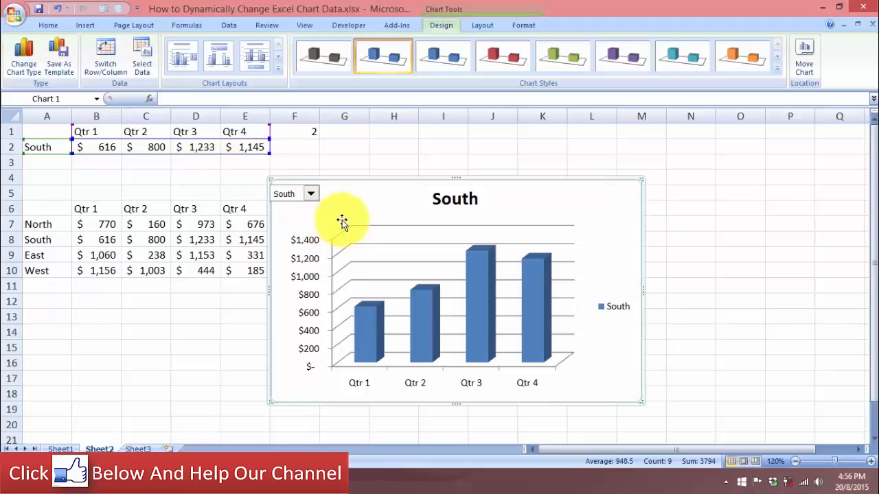
Move the chart clear of the combo box, beside it from about column G, and delete the chart's legend
drag(365, 202, 426, 206)
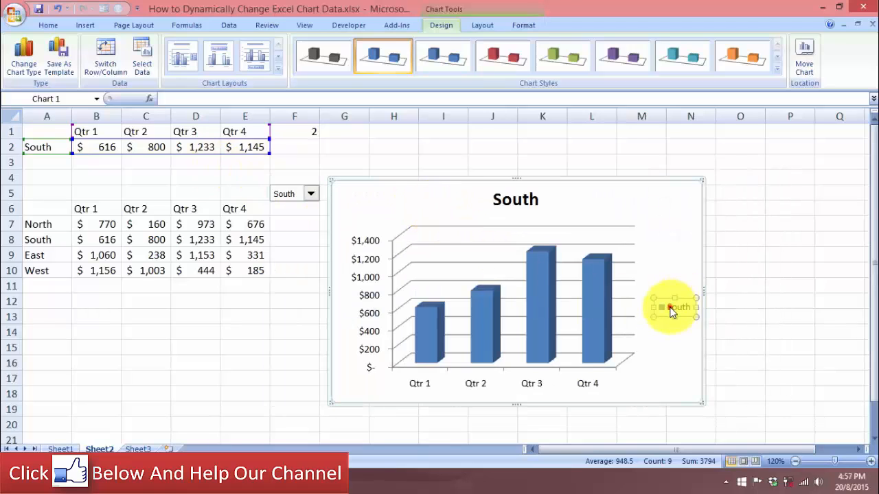
click(669, 308)
key(Delete)
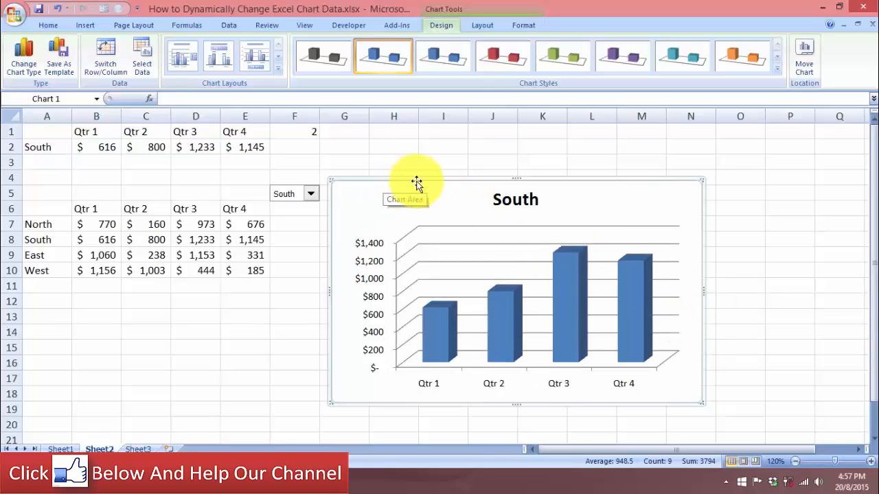
Test the dynamic chart by choosing North, South, East and West in turn in the combo box
click(311, 193)
click(274, 209)
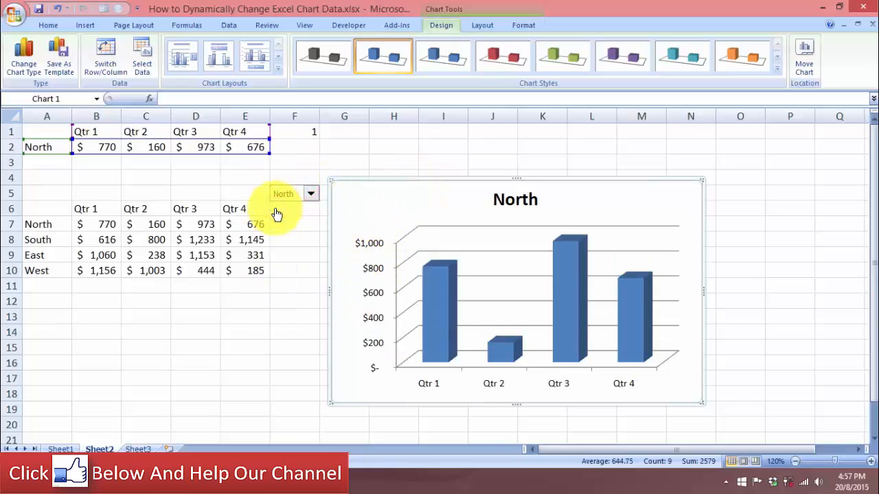
click(310, 196)
click(300, 217)
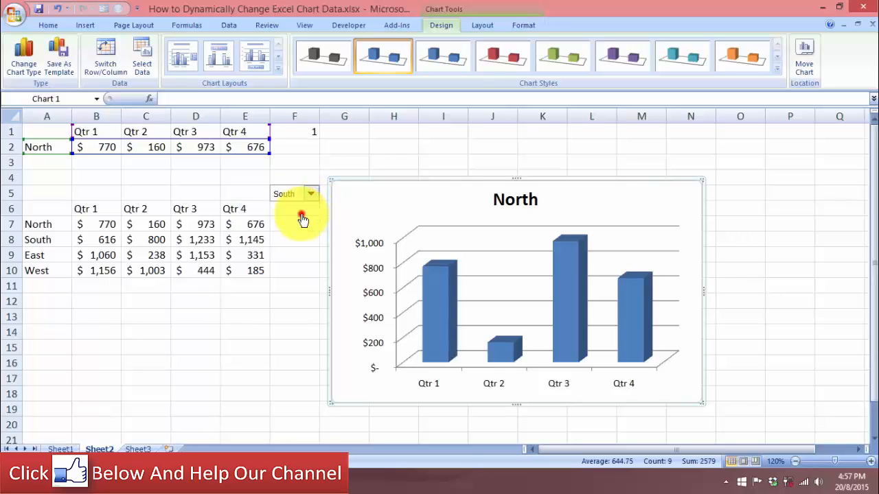
click(310, 193)
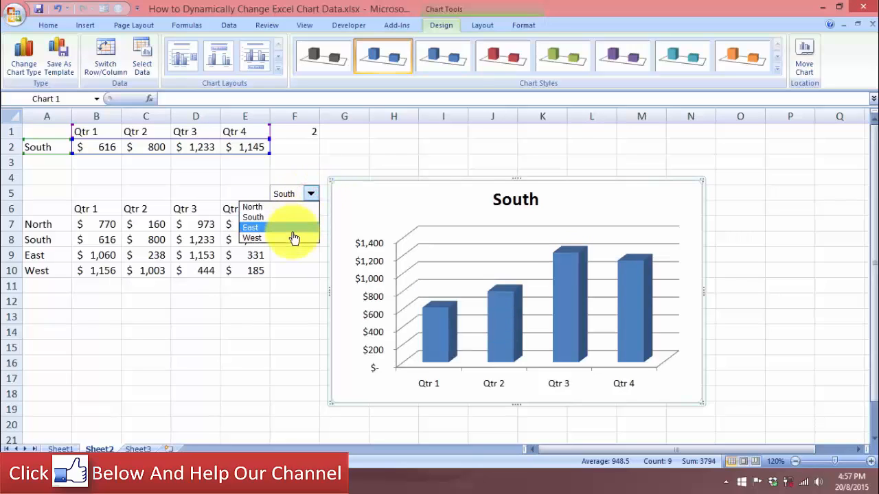
click(294, 228)
click(310, 196)
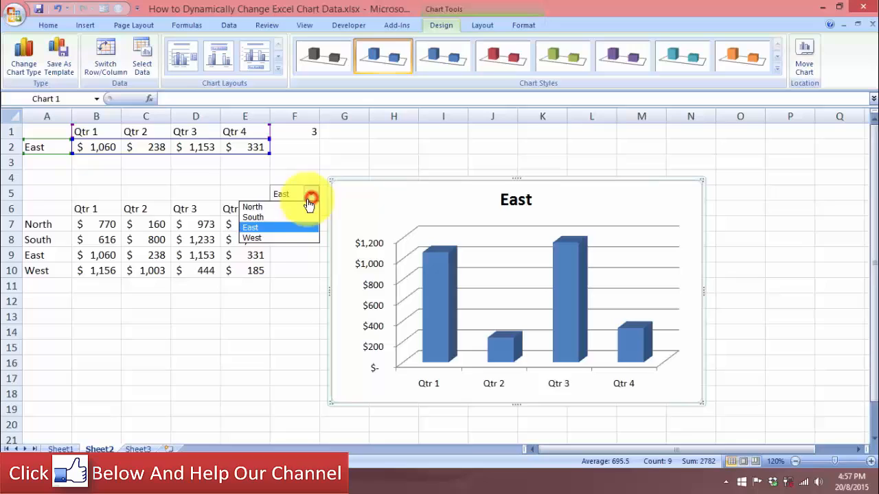
click(281, 237)
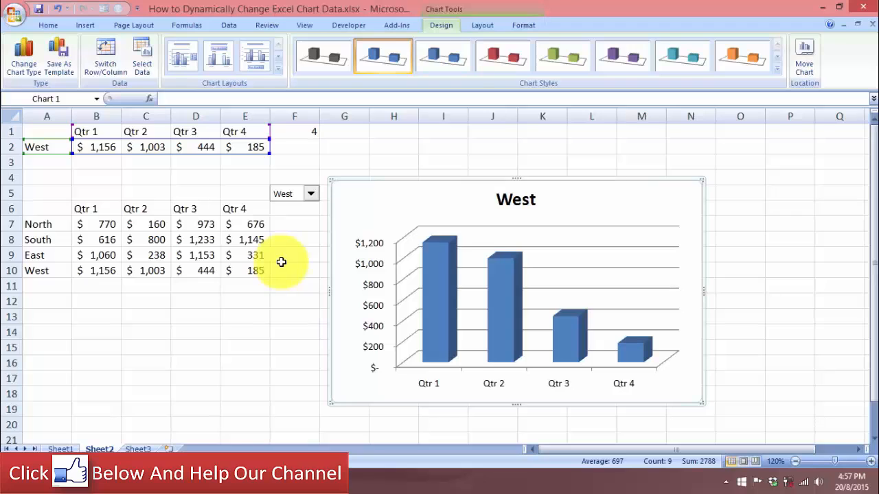
View the four-region chart on Sheet1 for comparison, and return to the dynamic chart on Sheet2
click(62, 449)
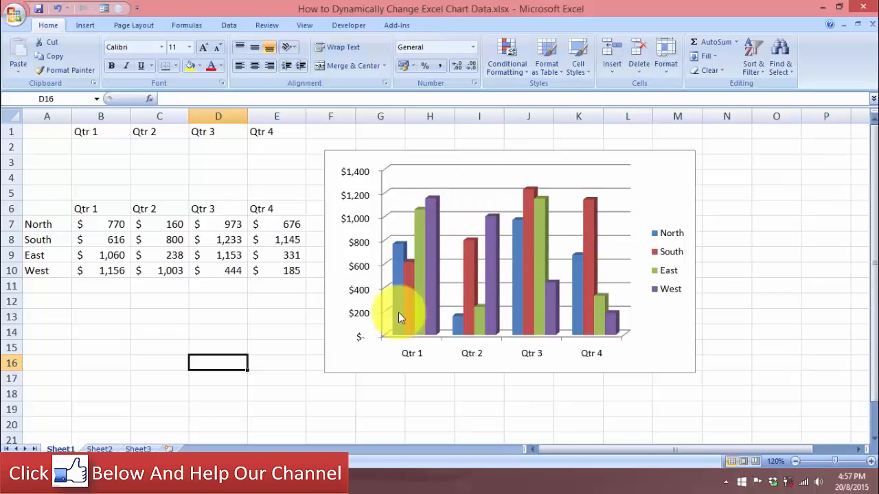
click(98, 449)
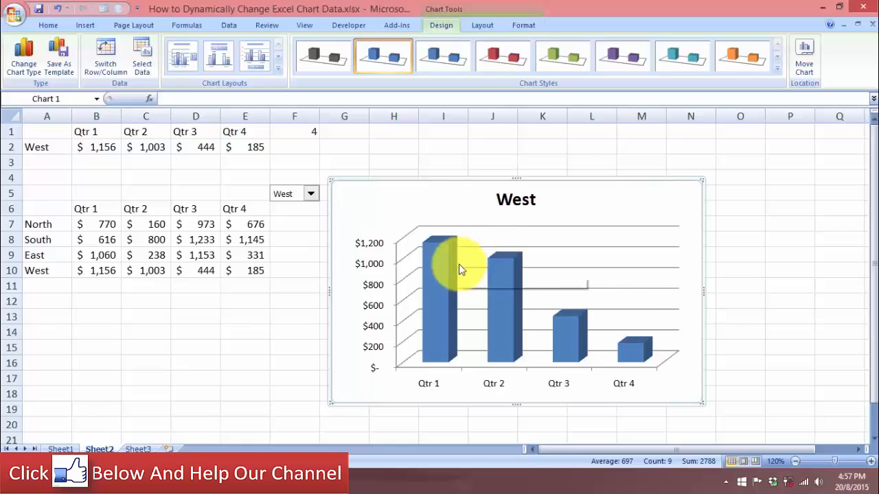